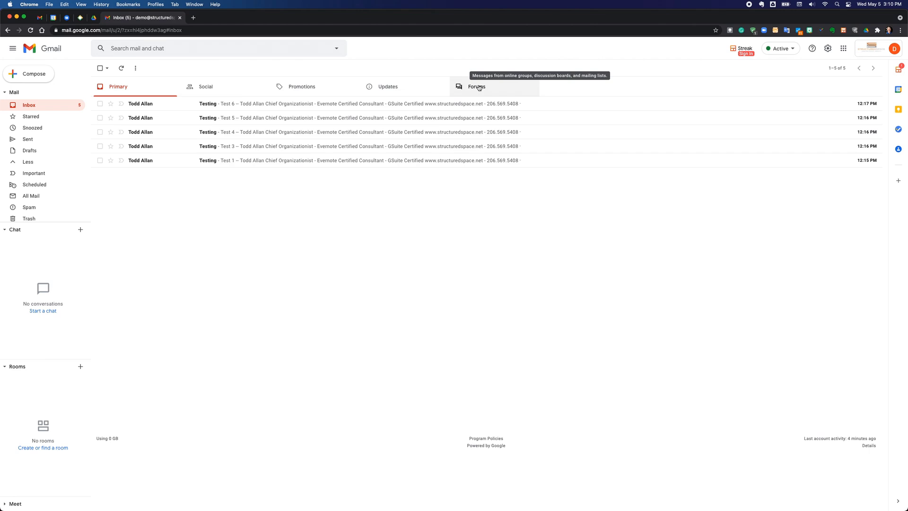
Open the full mail settings at the inbox options.
click(828, 49)
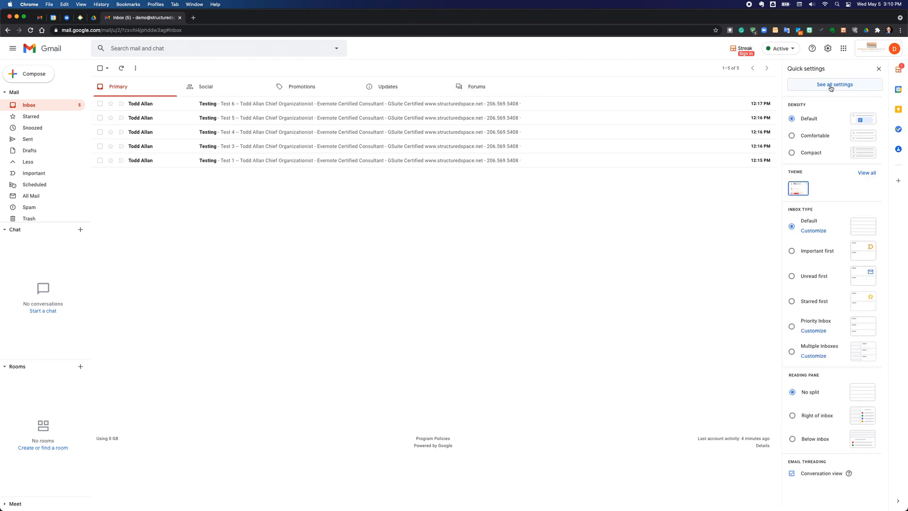
click(830, 87)
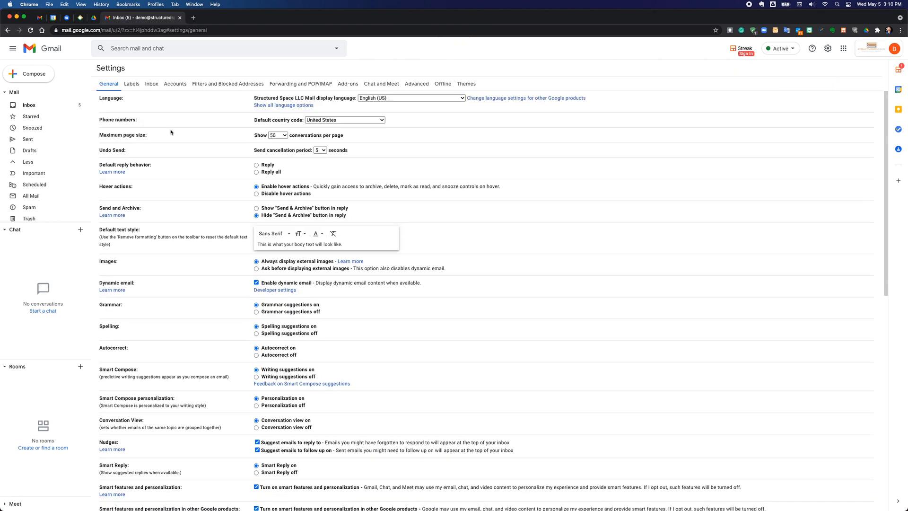
click(150, 84)
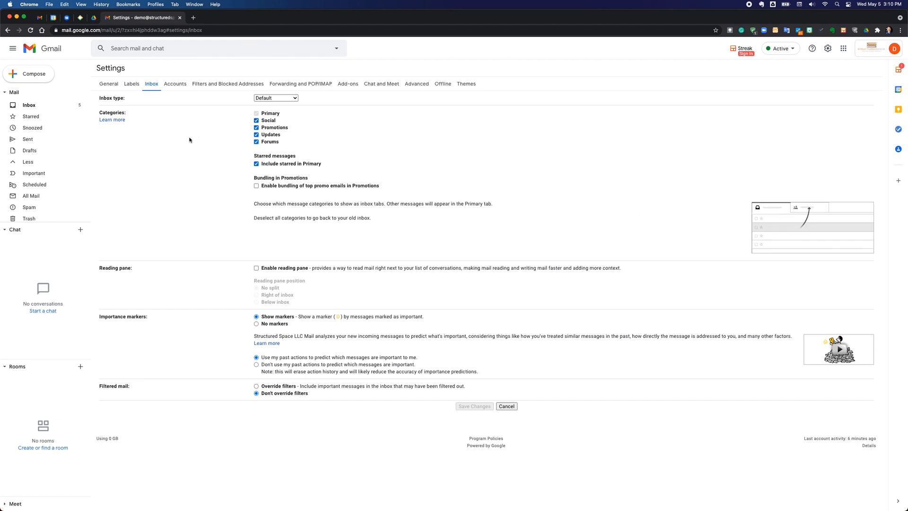
Try the Important first, Unread first and Starred first inbox types one after another.
click(287, 99)
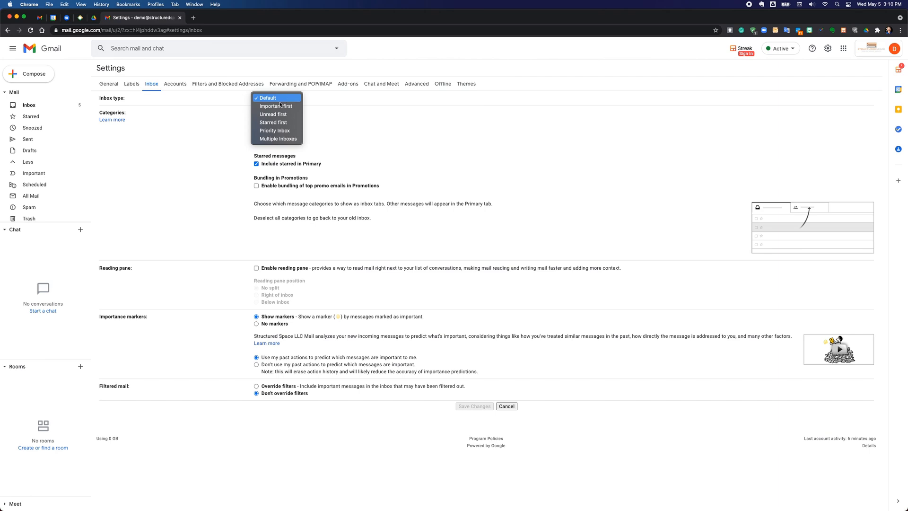
click(277, 107)
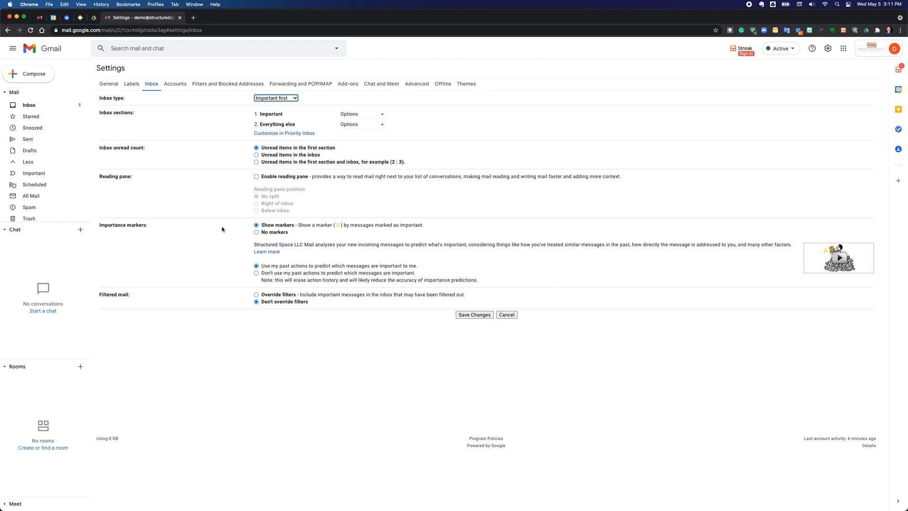
click(290, 97)
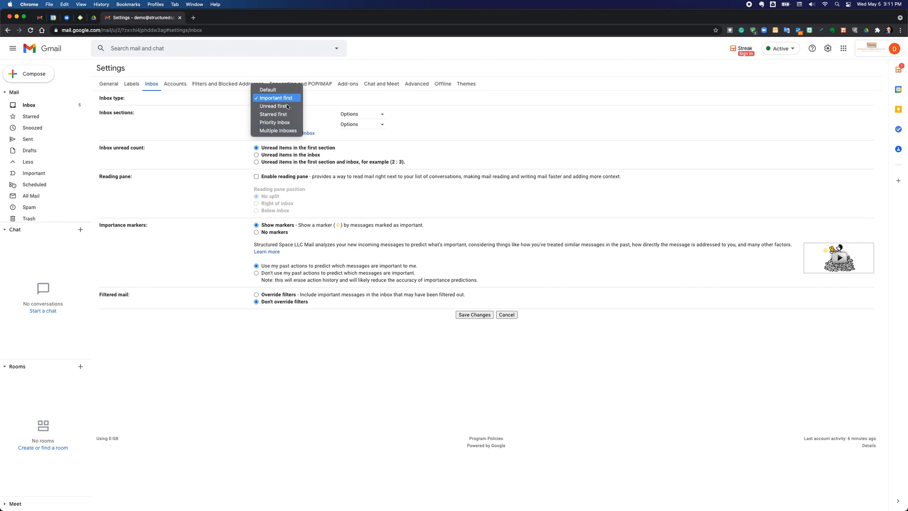
click(270, 107)
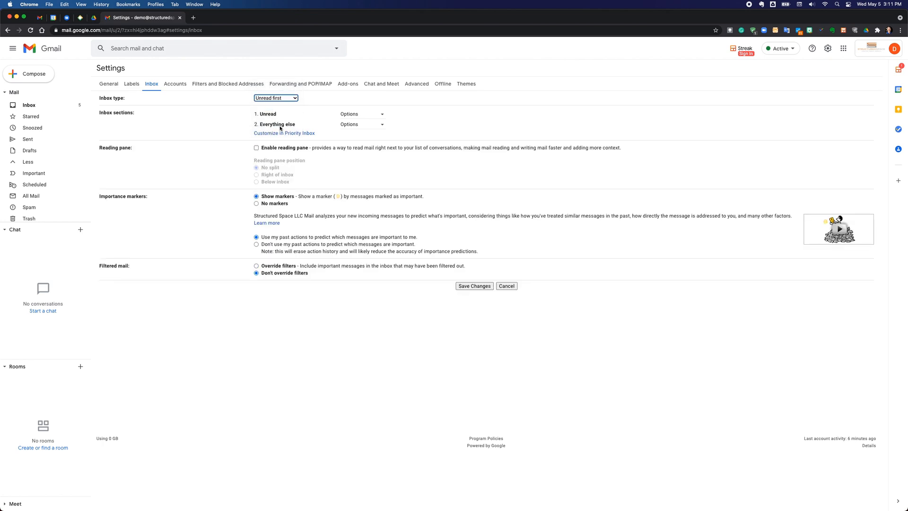
click(293, 99)
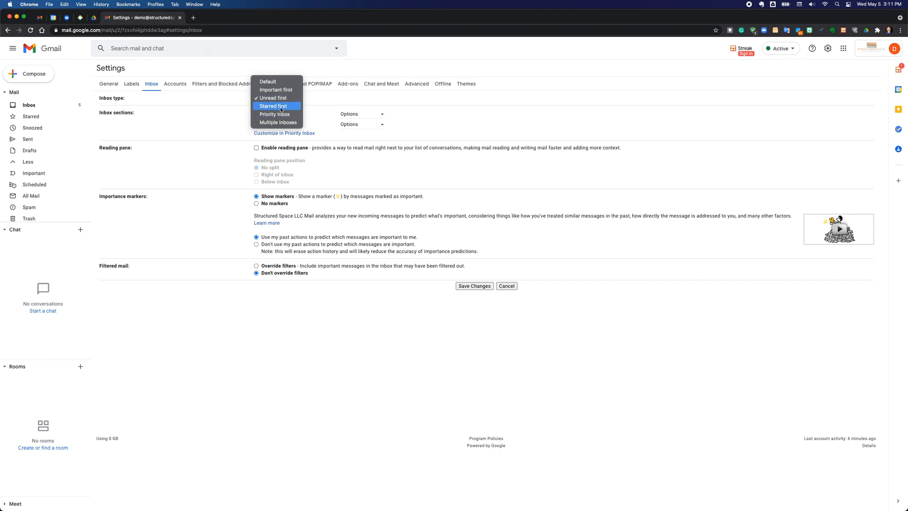
click(281, 107)
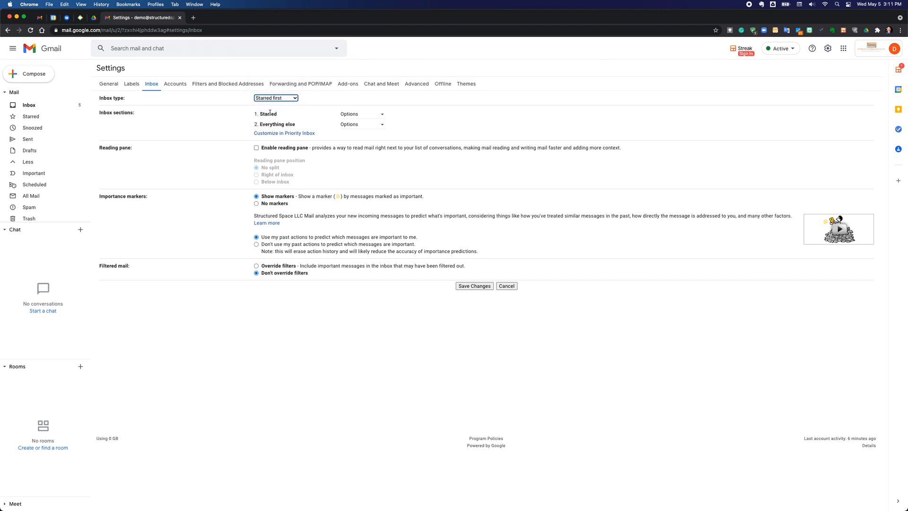
Set the inbox type to Priority Inbox and look over the options for its first section.
click(292, 98)
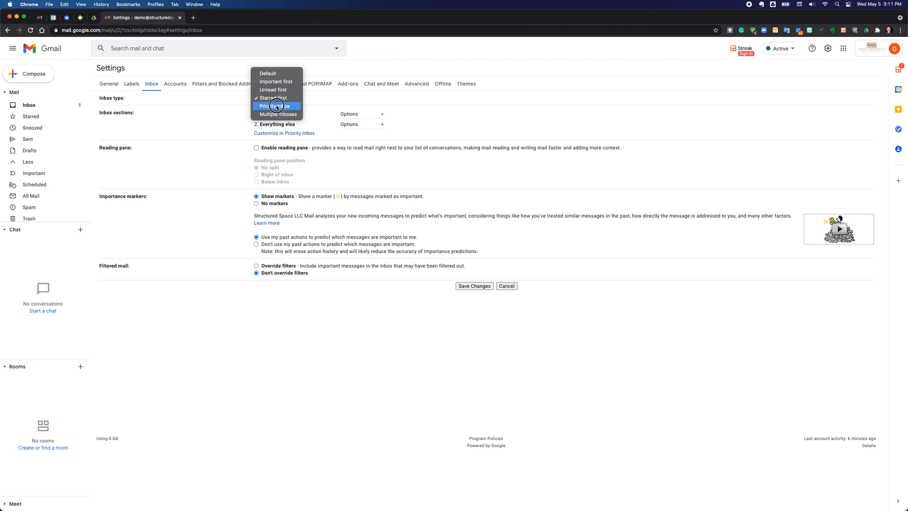
click(279, 107)
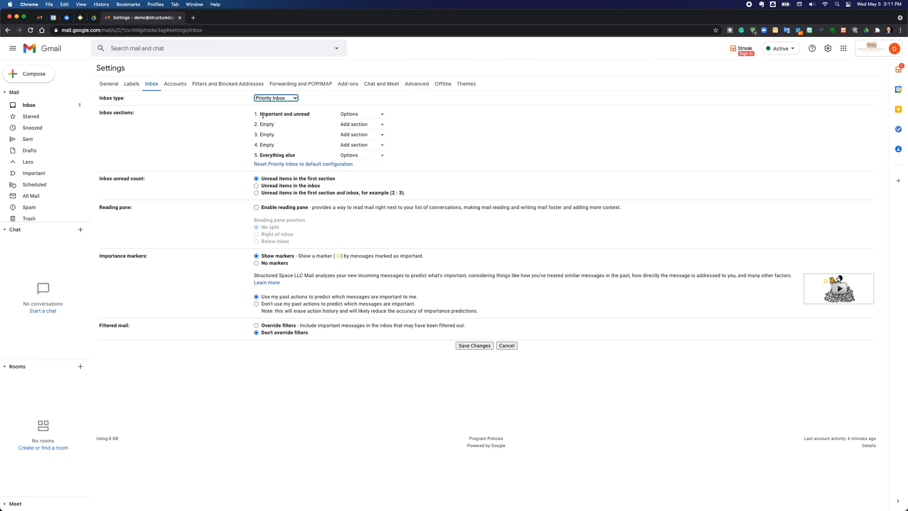
click(374, 115)
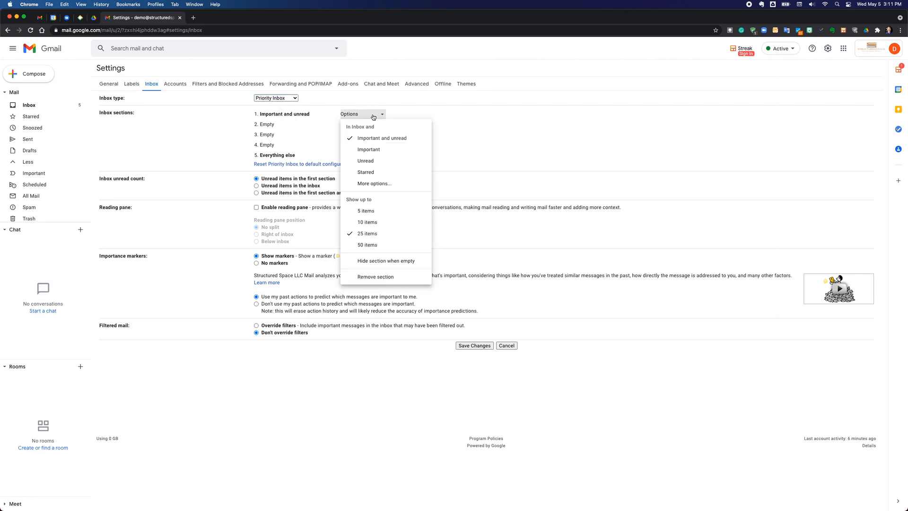
click(373, 116)
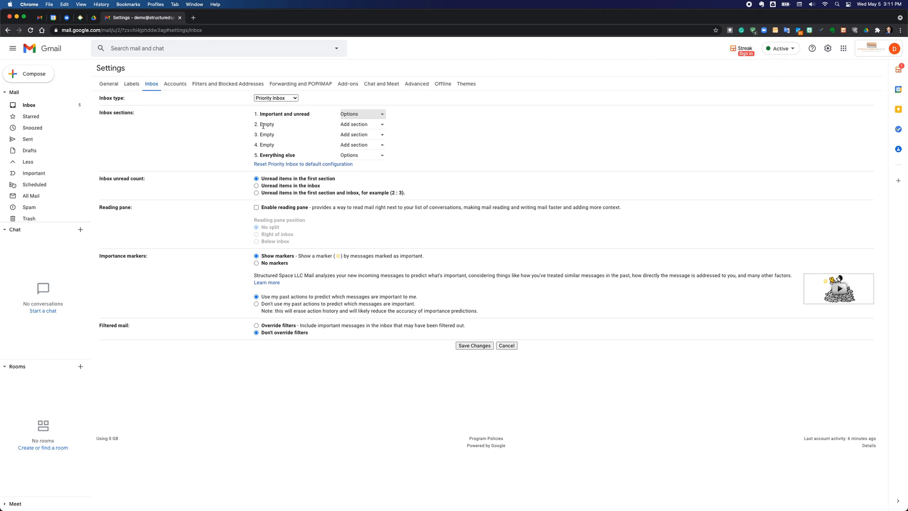
Add Important, Unread and Starred as inbox sections 2, 3 and 4, and save the changes.
click(372, 125)
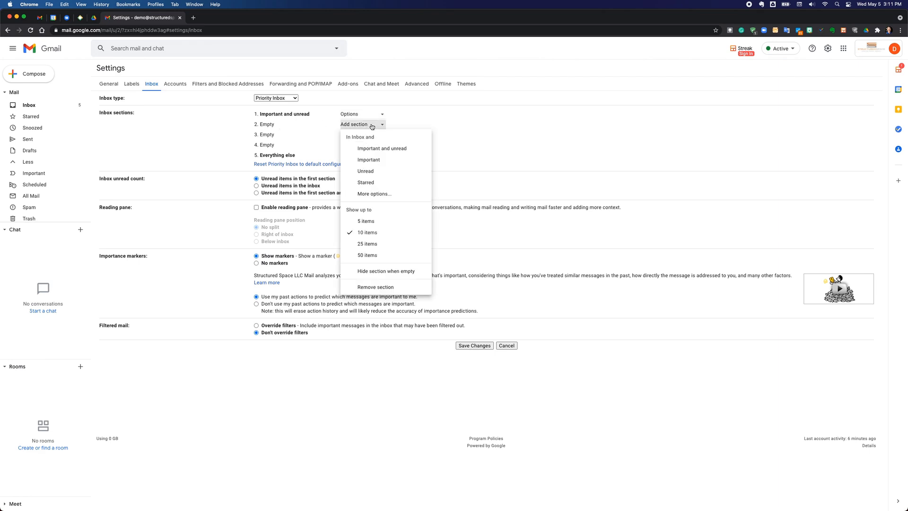
click(370, 160)
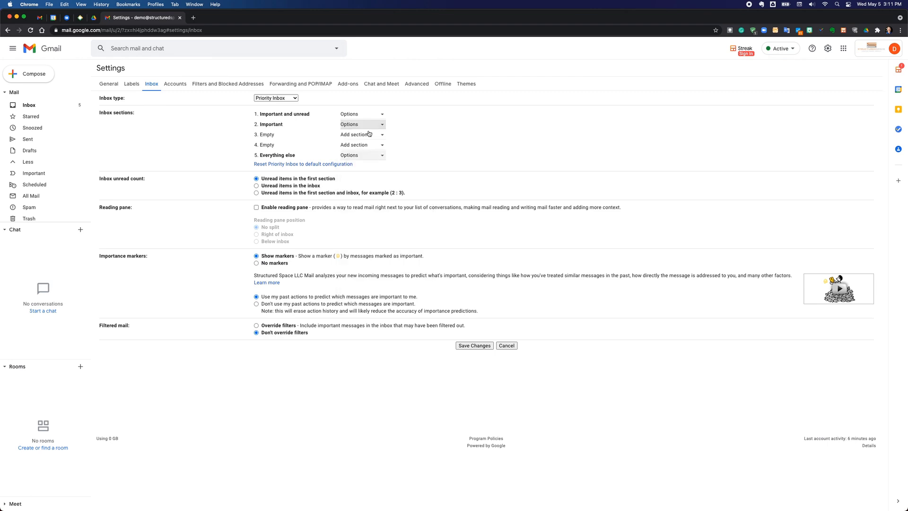
click(372, 135)
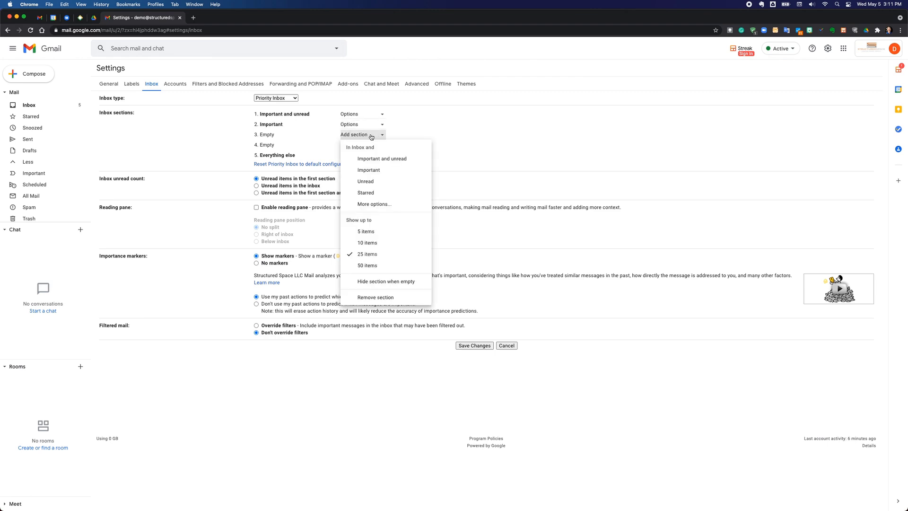
click(372, 183)
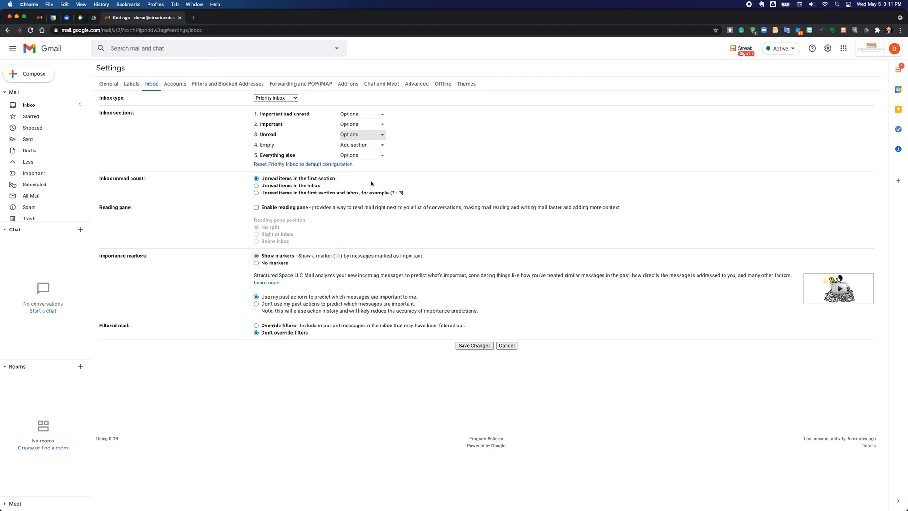
click(365, 147)
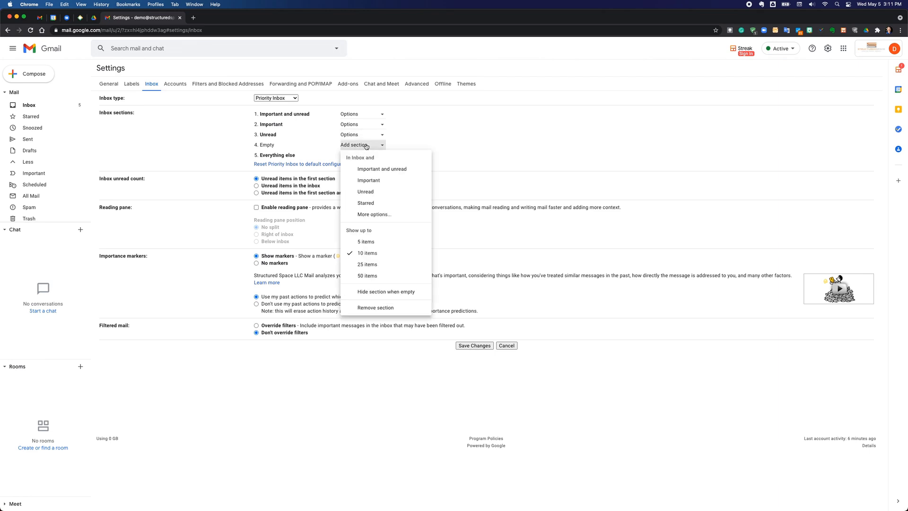
click(370, 204)
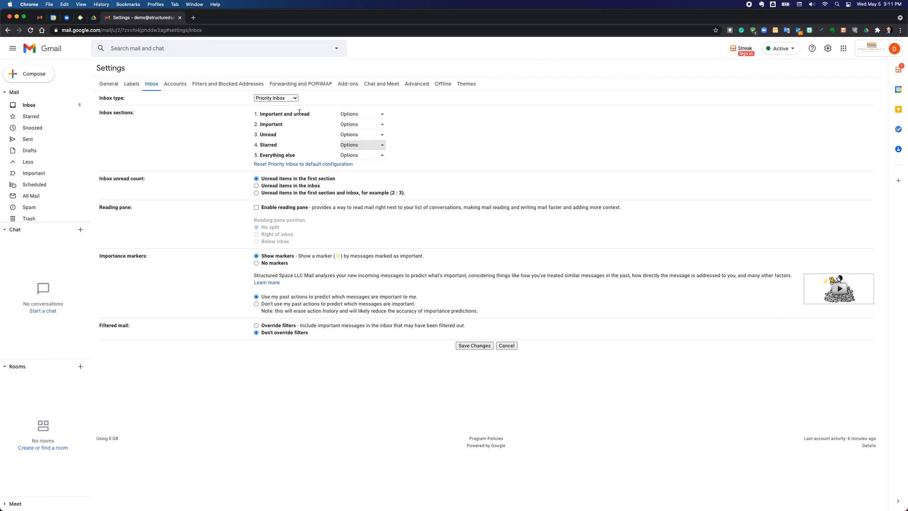
click(470, 346)
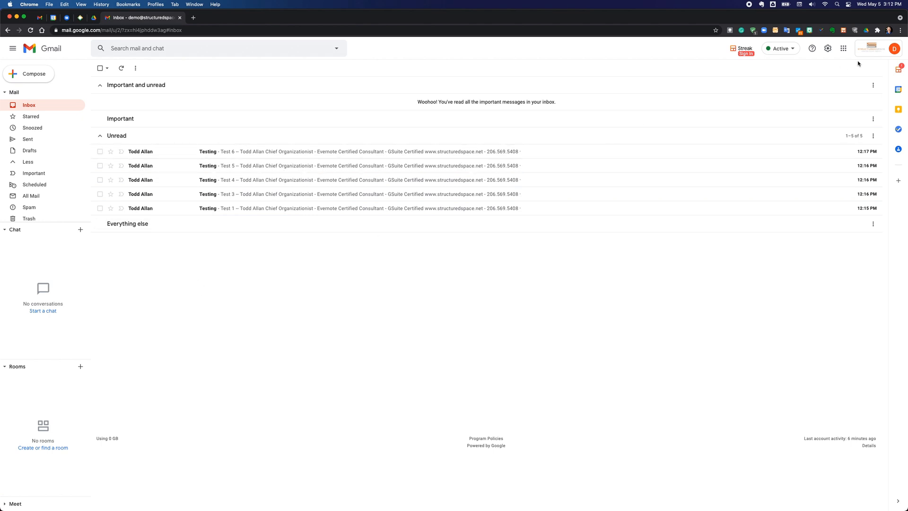
Preview the Multiple Inboxes type in the inbox settings and discard the change.
click(827, 49)
click(830, 86)
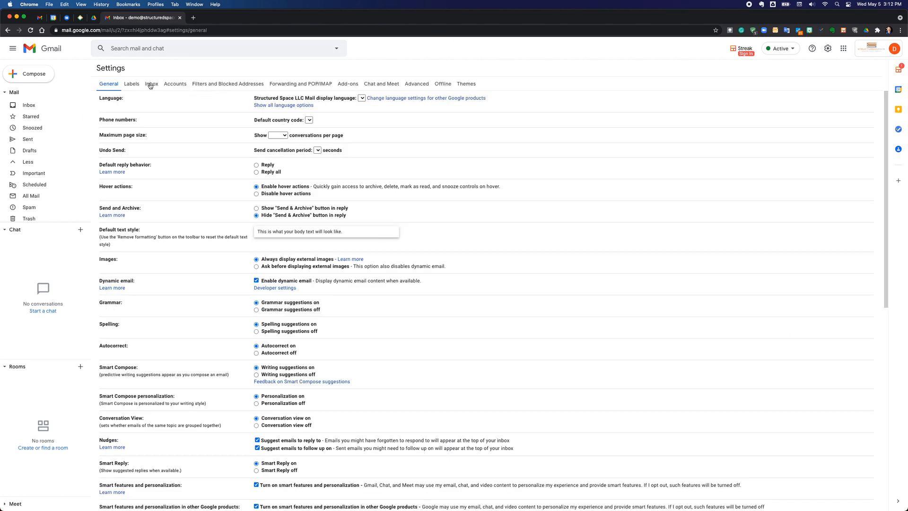
click(150, 86)
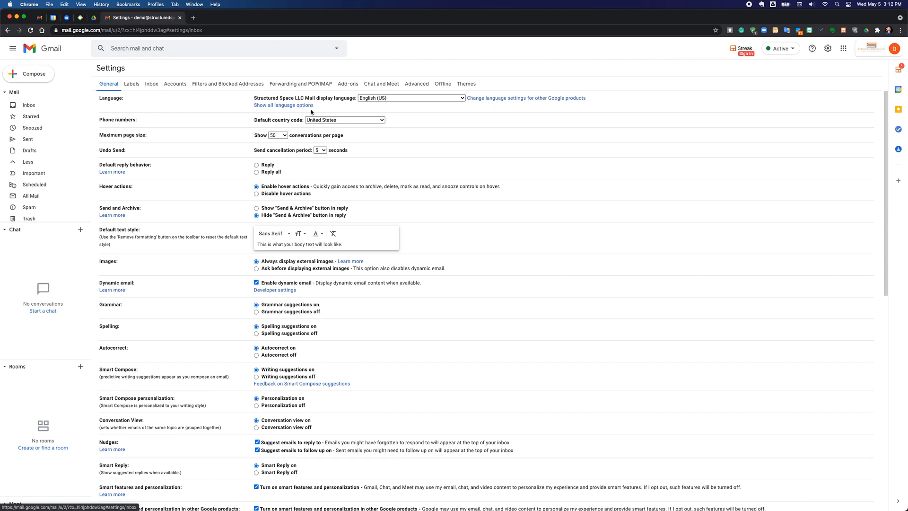
click(291, 98)
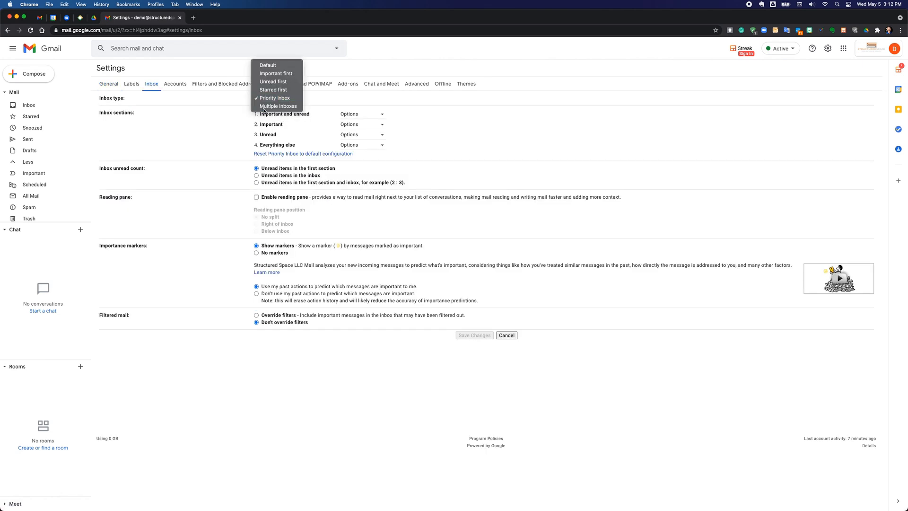
click(266, 107)
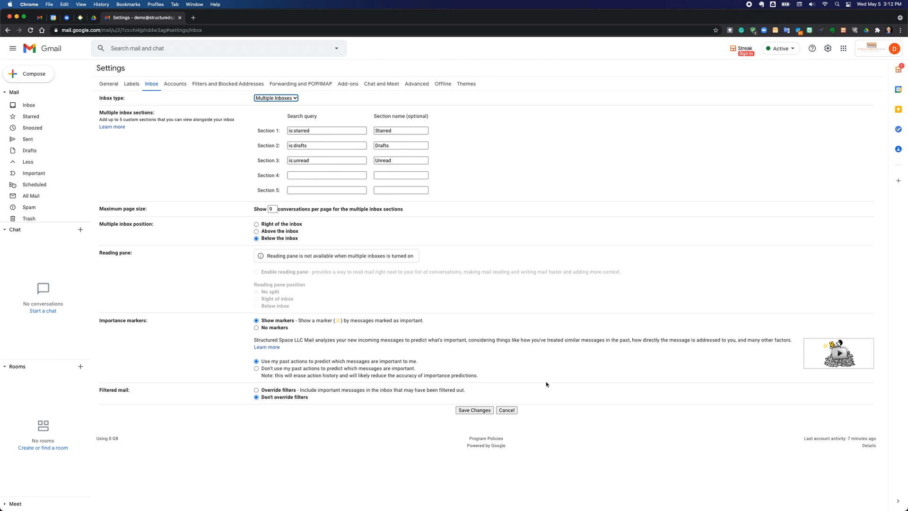
click(508, 409)
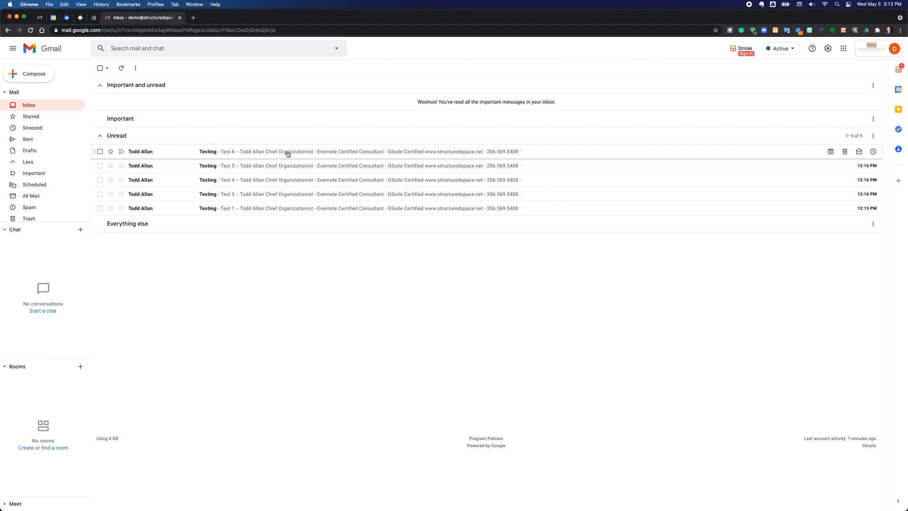
Star the Test 6, Test 5 and Test 4 messages and view the list of starred mail.
click(287, 152)
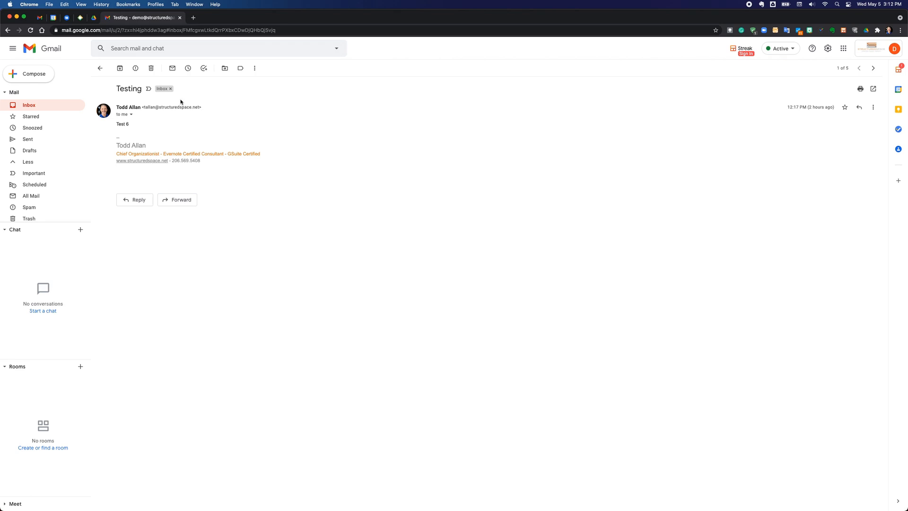
click(845, 108)
click(99, 68)
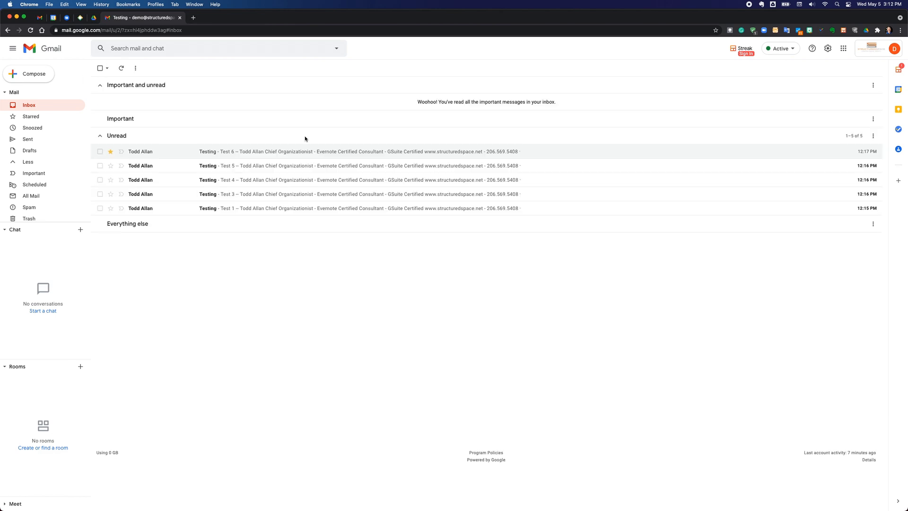
click(111, 166)
click(111, 181)
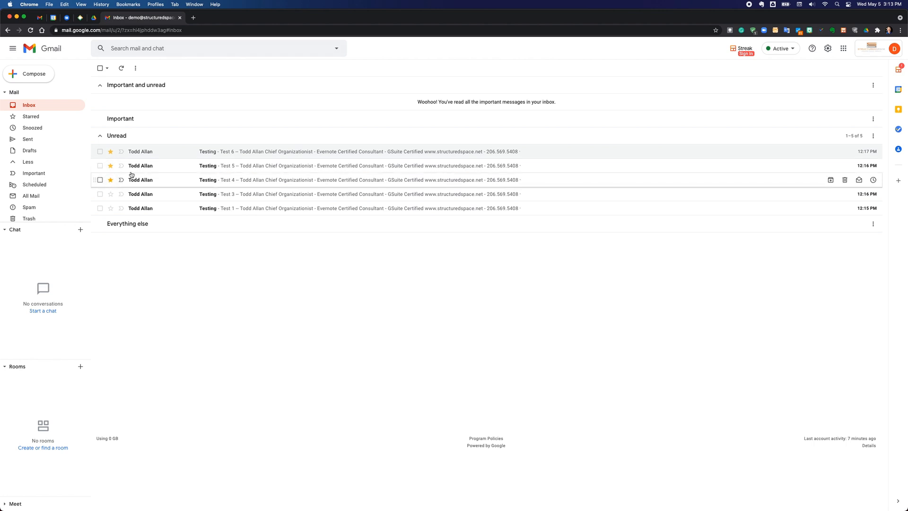
click(30, 121)
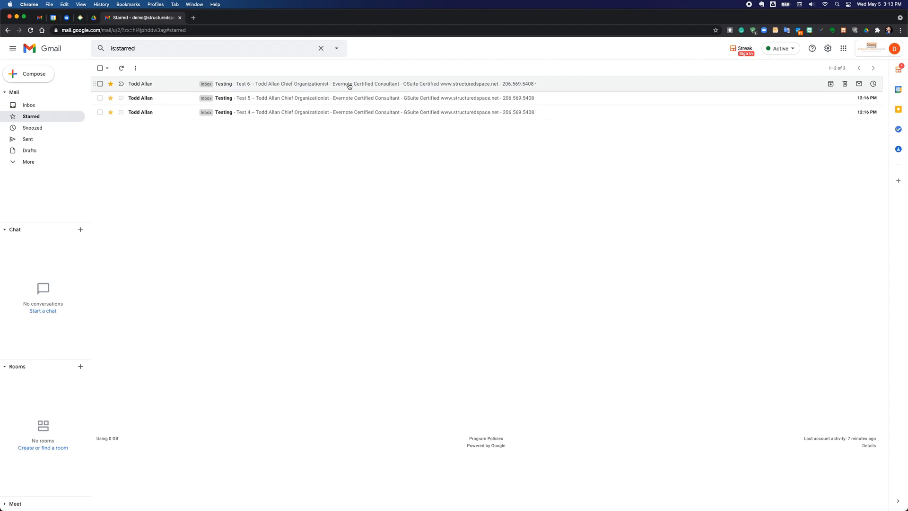
Create a new label named Review.
click(17, 164)
scroll(39, 178, down, 3)
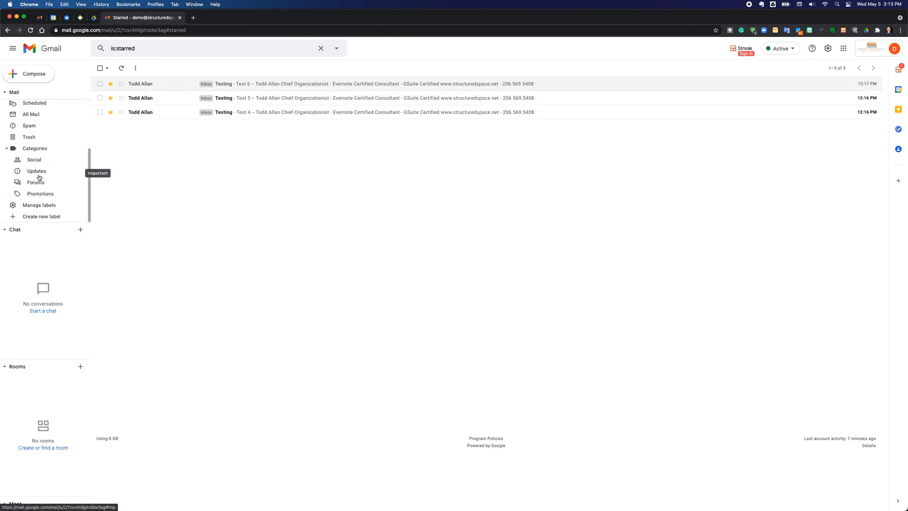
click(28, 219)
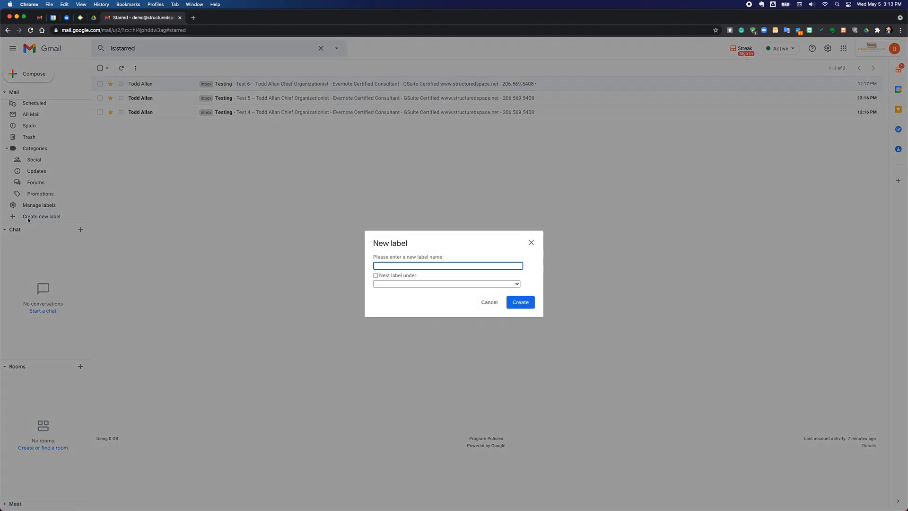
text(Review)
key(Return)
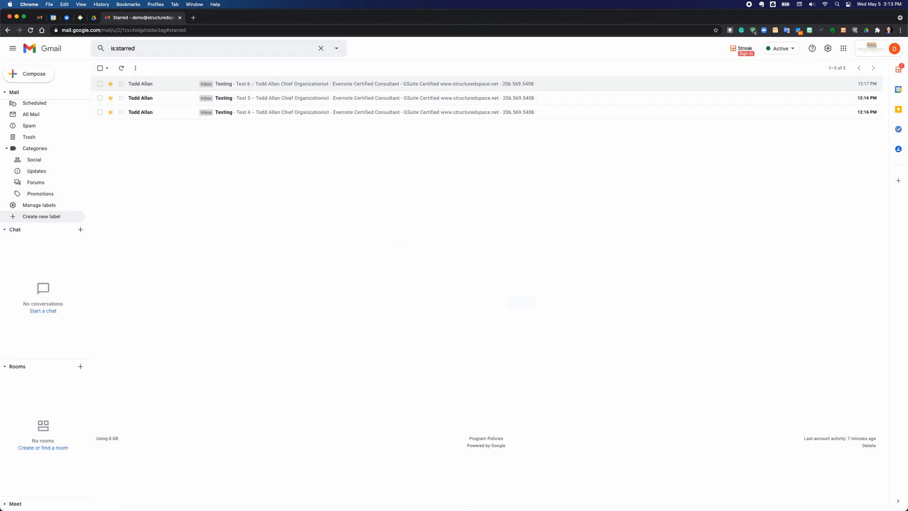
scroll(69, 159, up, 3)
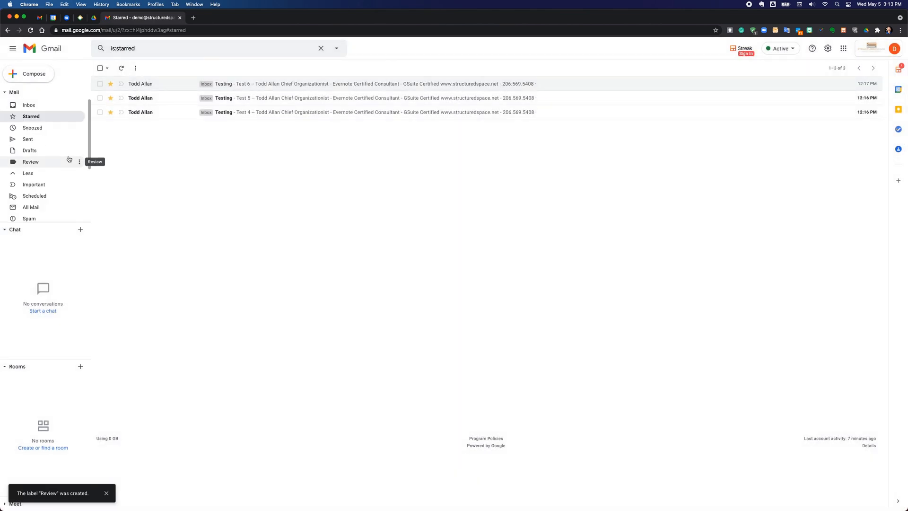
Apply the Review label to the starred Test 6 message.
click(301, 88)
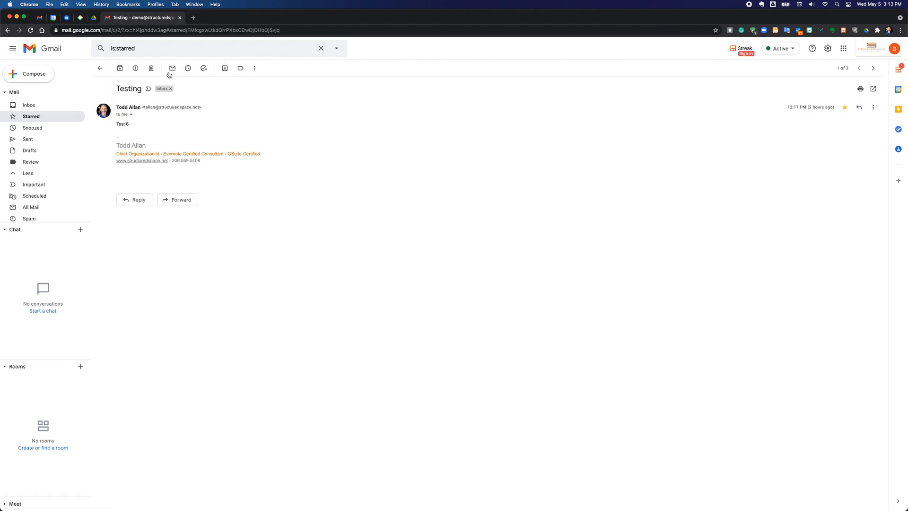
click(241, 69)
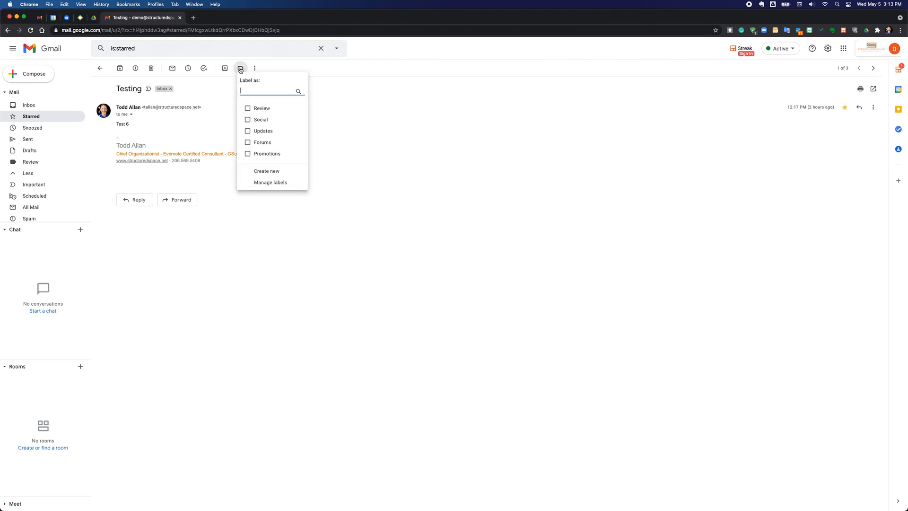
click(250, 111)
click(257, 176)
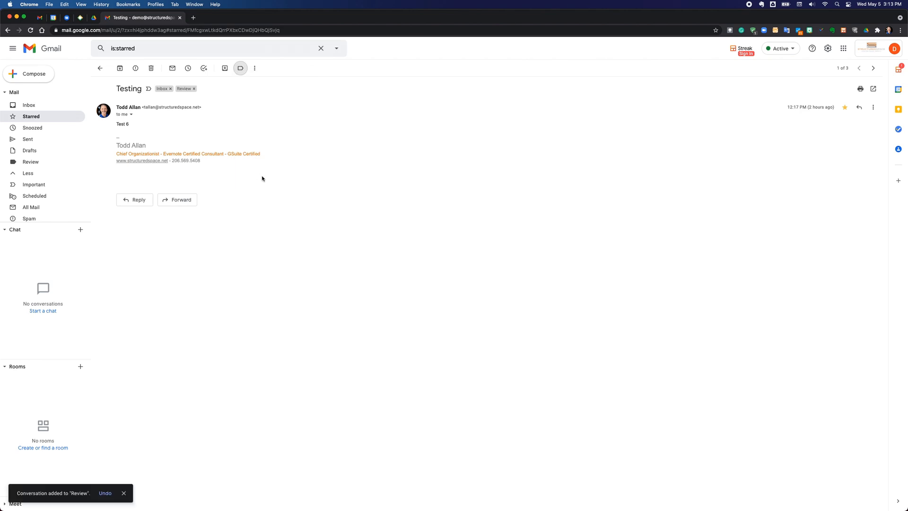
Open the Test 6 message from the Review label and add it to Tasks.
click(27, 167)
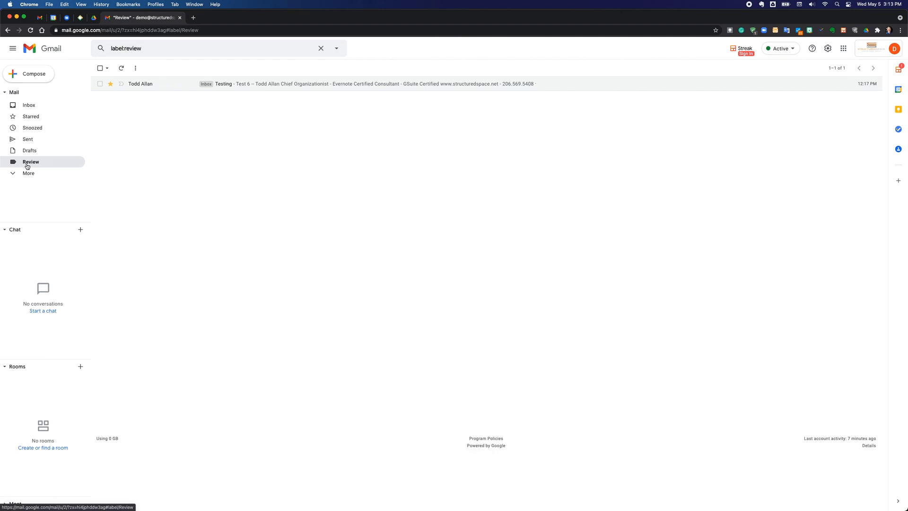
click(357, 86)
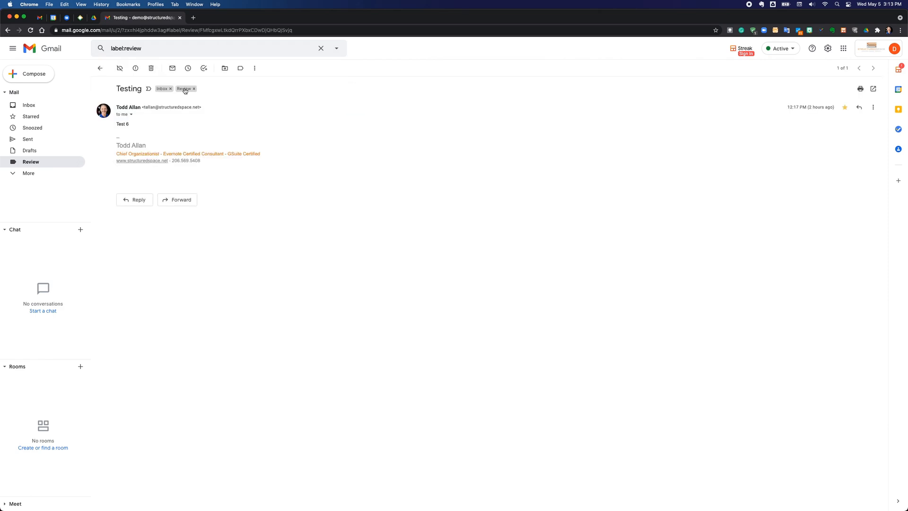
click(204, 70)
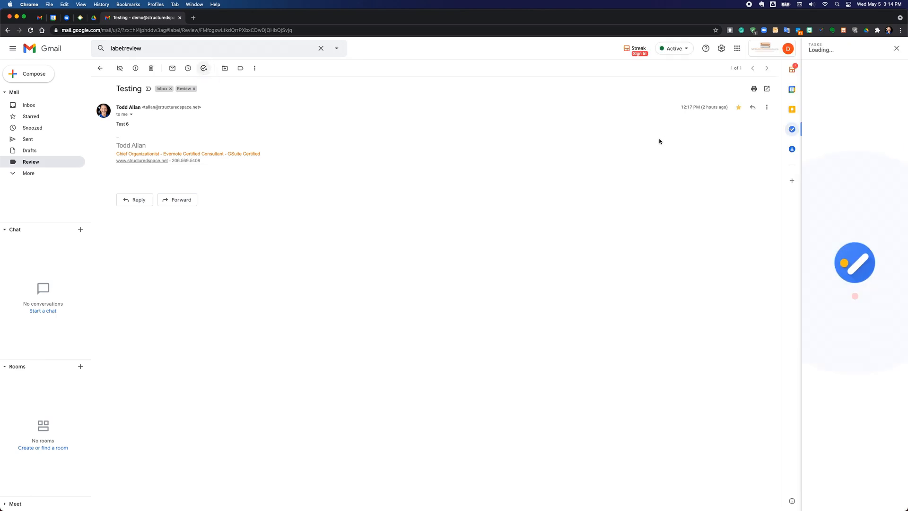